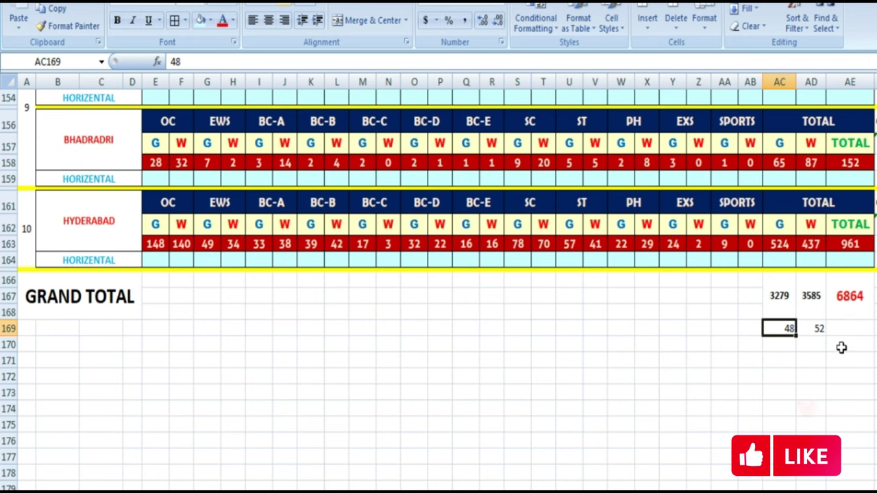
Enter the OC posts in Adilabad's HORIZENTAL row: 52 for G (E4) and 26 for W (F4)
scroll(397, 418, "up", 4)
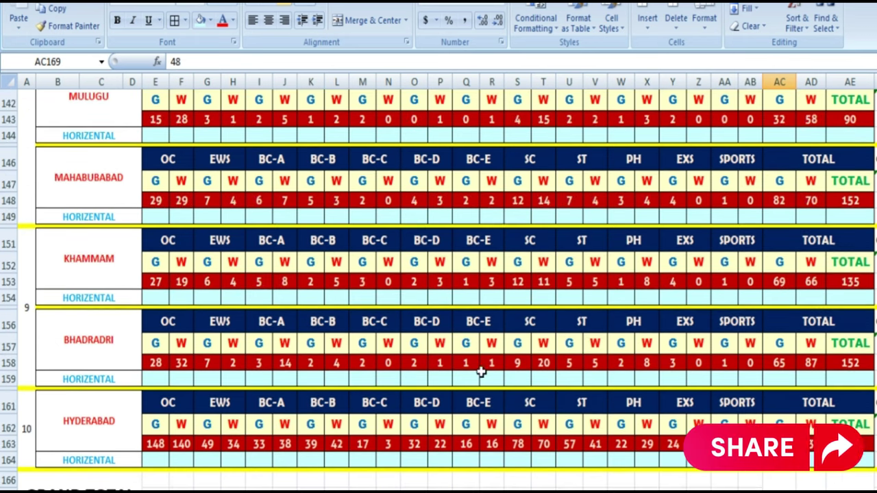
scroll(483, 364, "up", 9)
scroll(485, 363, "up", 13)
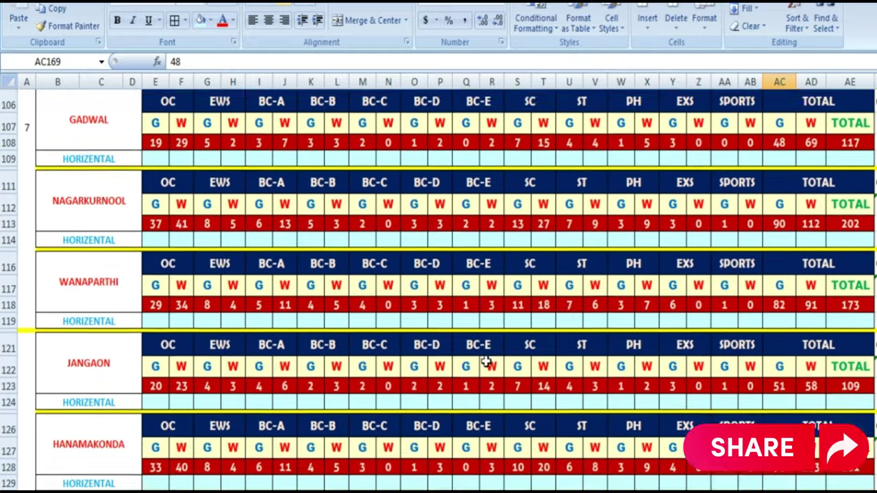
scroll(485, 363, "up", 14)
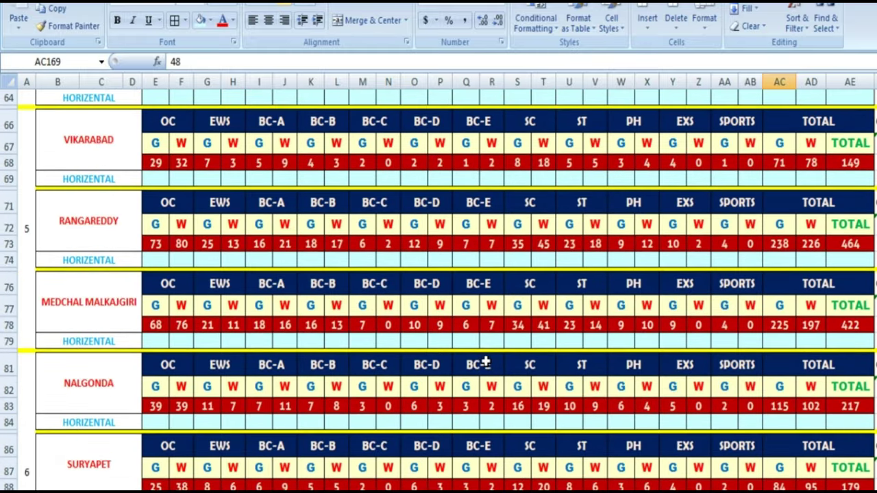
scroll(485, 363, "up", 11)
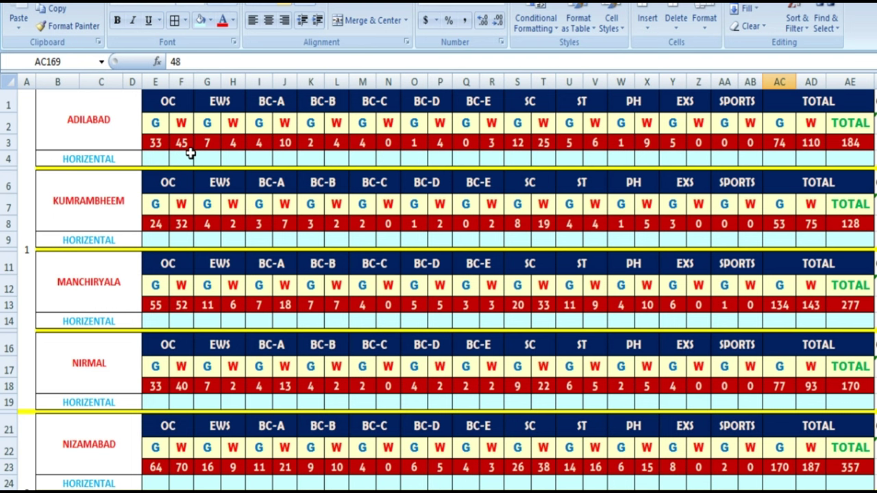
left_click(180, 159)
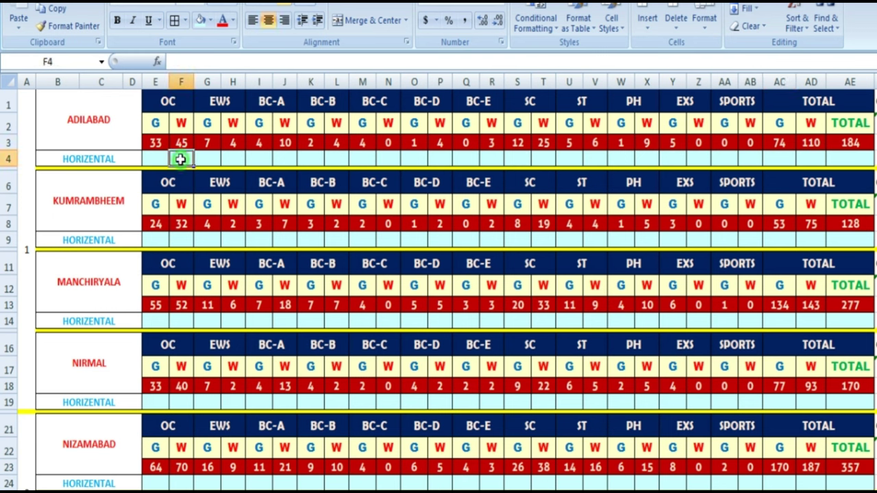
type("2")
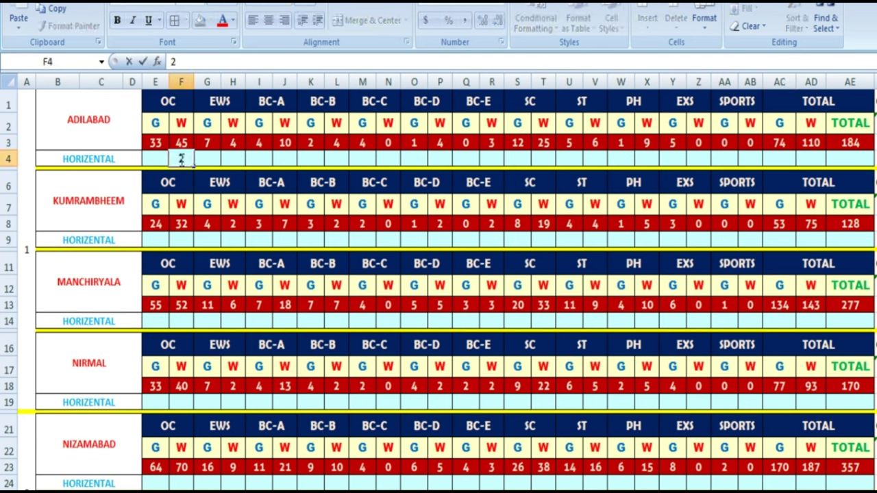
type("6")
left_click(154, 163)
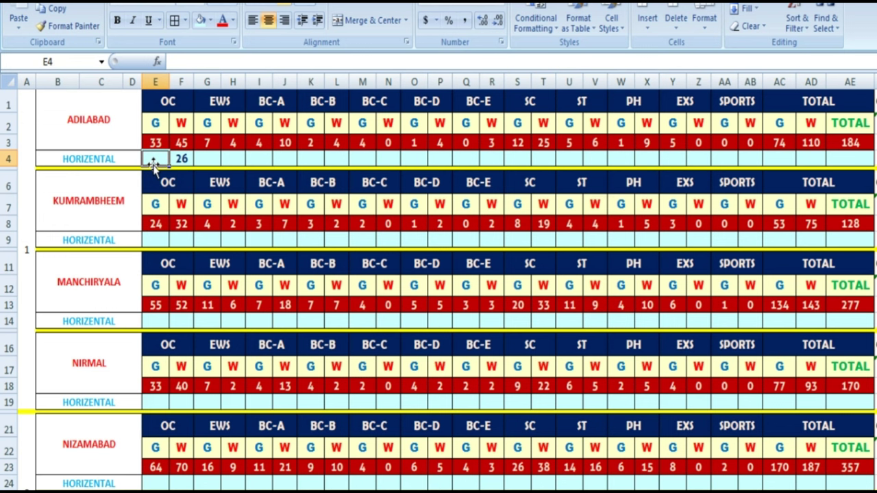
type("52")
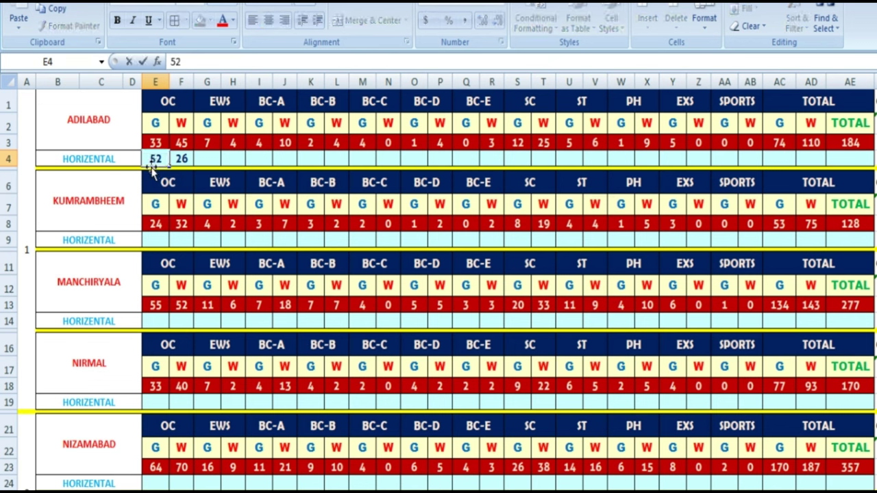
Fill Adilabad's HORIZENTAL row for EWS with 7 for G and 4 for W, and for BC-A with 9 for G and 5 for W
left_click(209, 142)
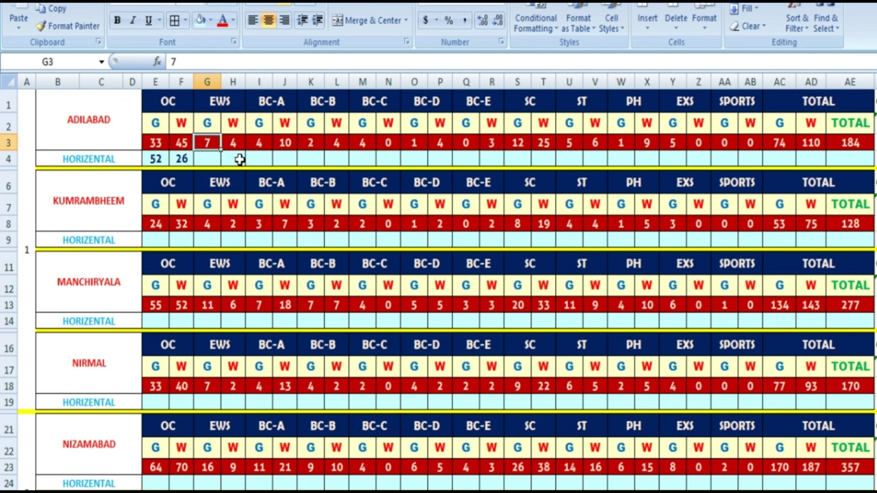
left_click(239, 159)
type("4")
left_click(209, 159)
type("7")
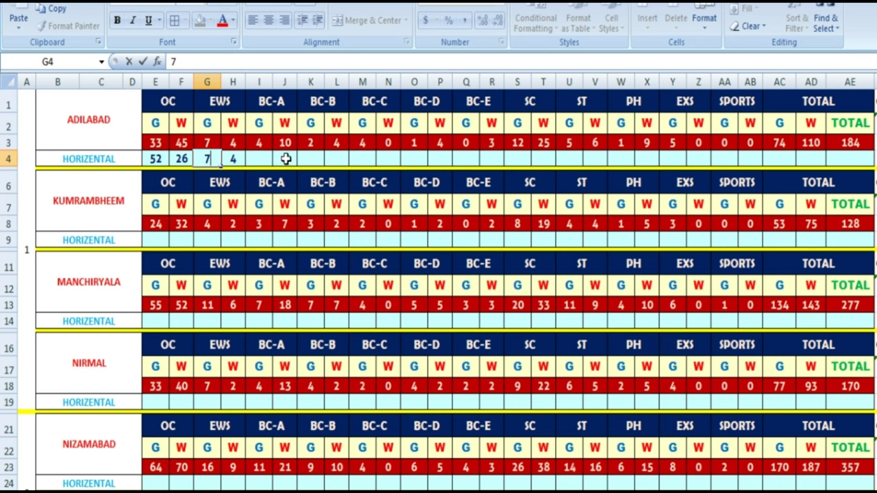
left_click(285, 158)
type("5")
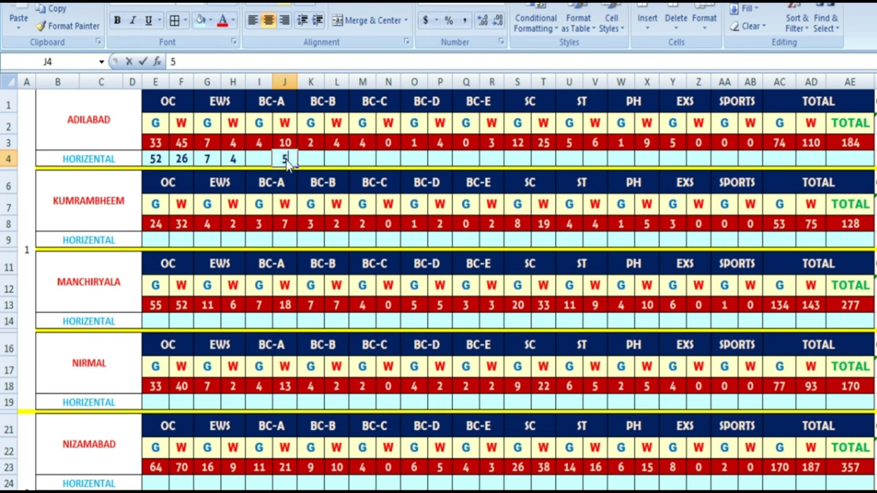
left_click(259, 162)
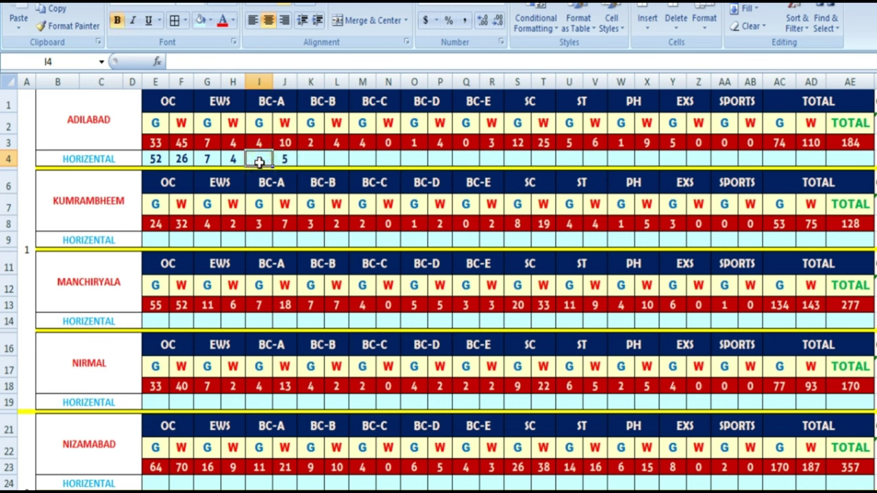
type("9")
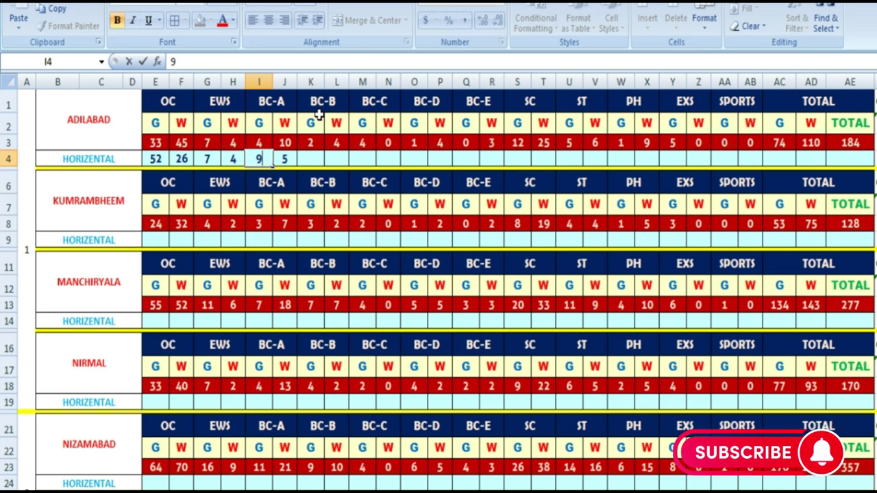
Fill Adilabad's HORIZENTAL row for BC-B with 4 for G and 2 for W, and for BC-C with 3 for G and 1 for W
left_click(314, 160)
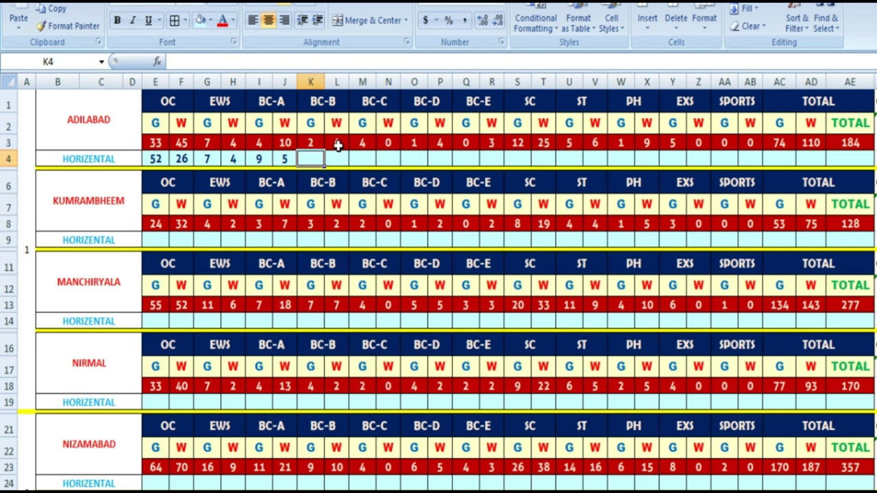
left_click(338, 158)
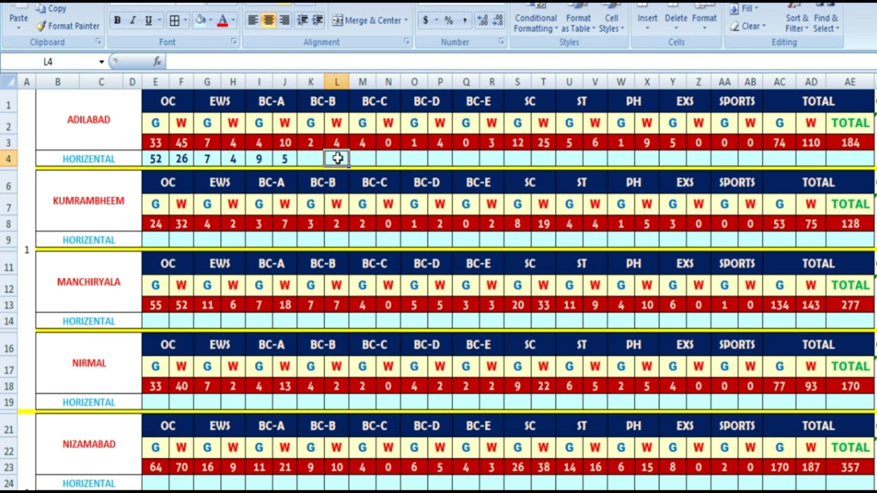
type("2")
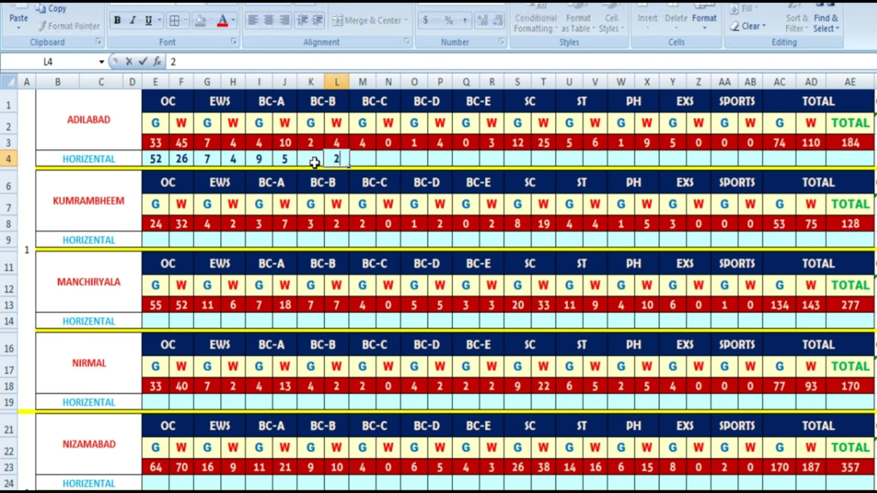
left_click(314, 160)
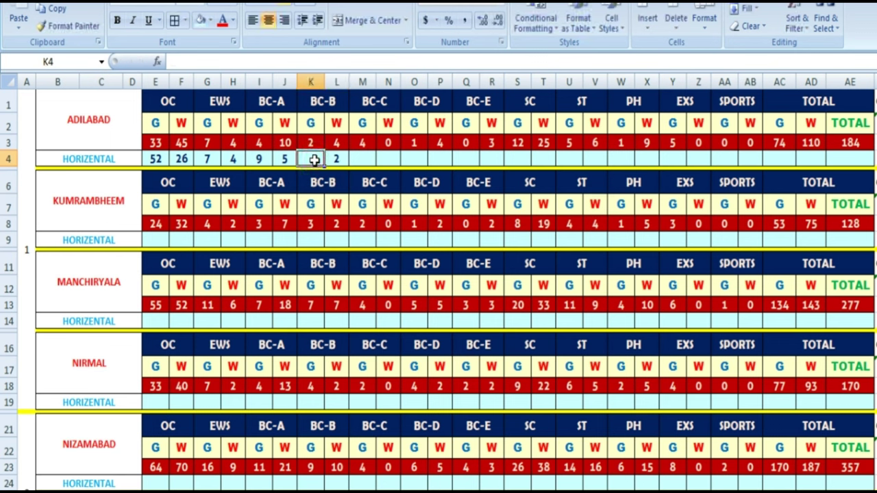
type("4")
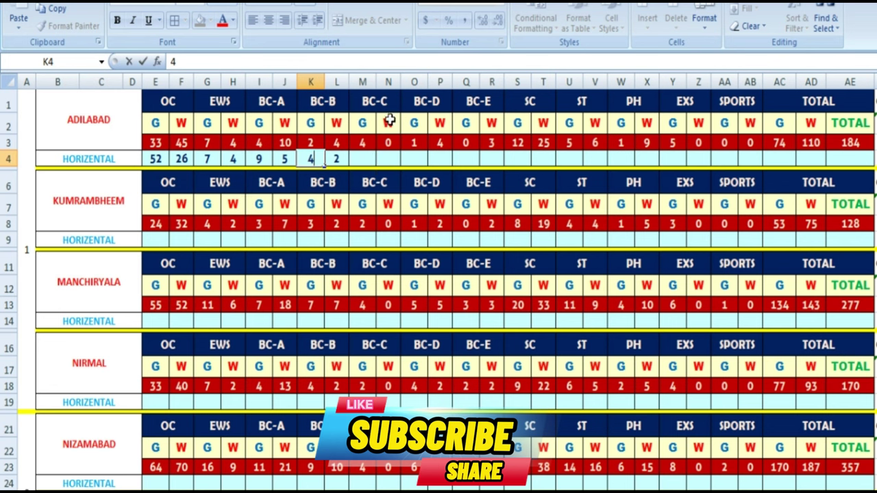
left_click(369, 160)
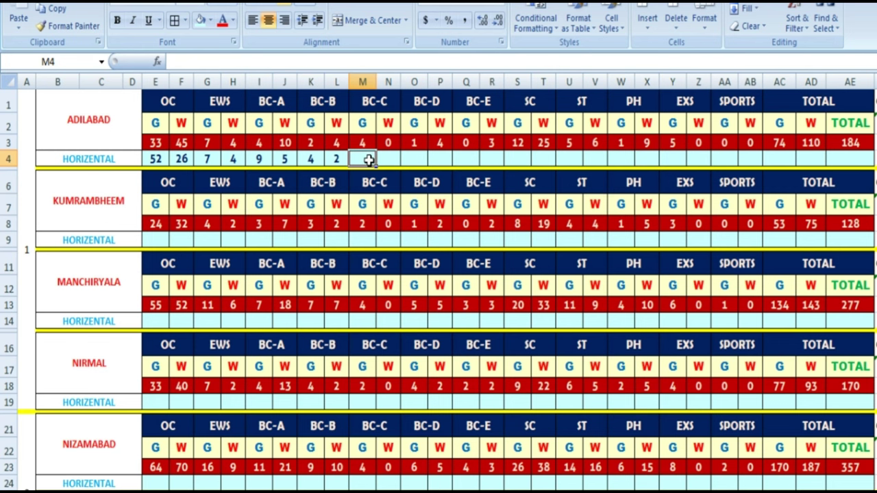
type("3")
left_click(396, 159)
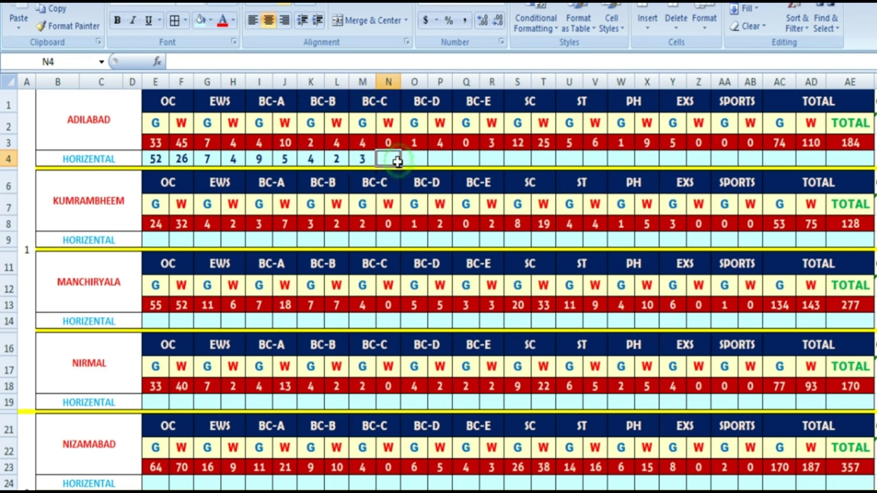
type("1")
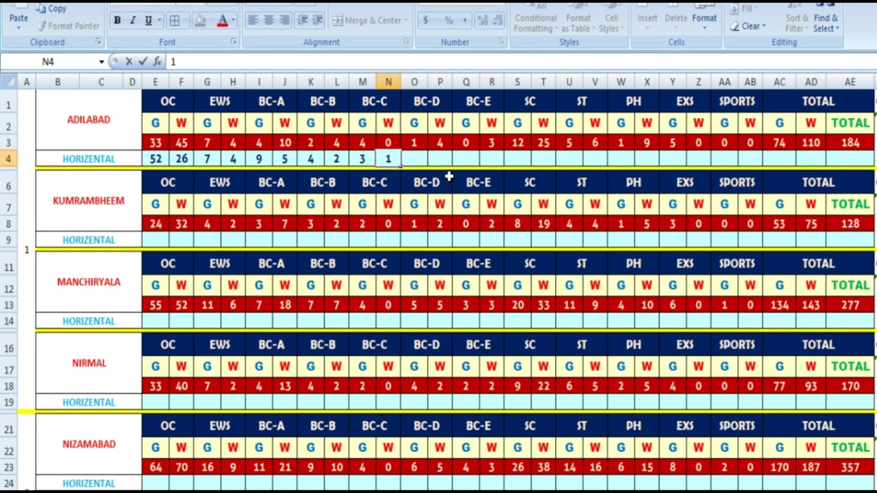
Enter the BC-D values in Adilabad's HORIZENTAL row: 3 for G (O4) and 2 for W (P4)
left_click(421, 157)
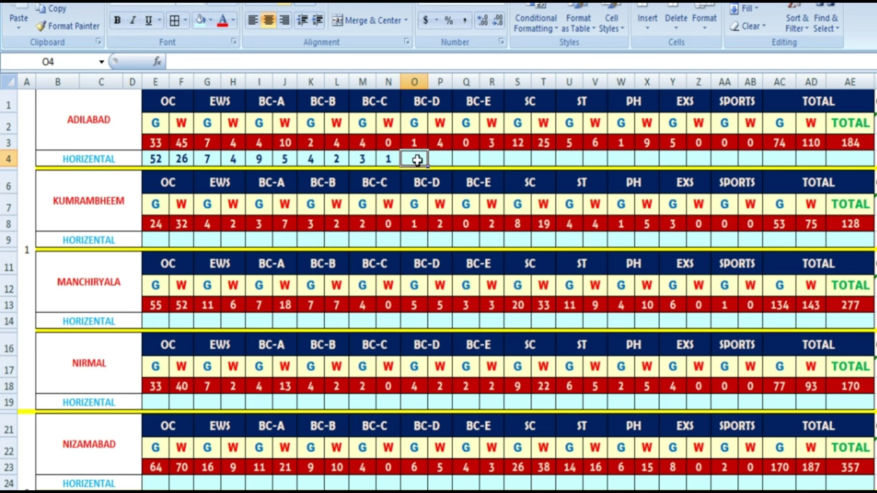
type("3")
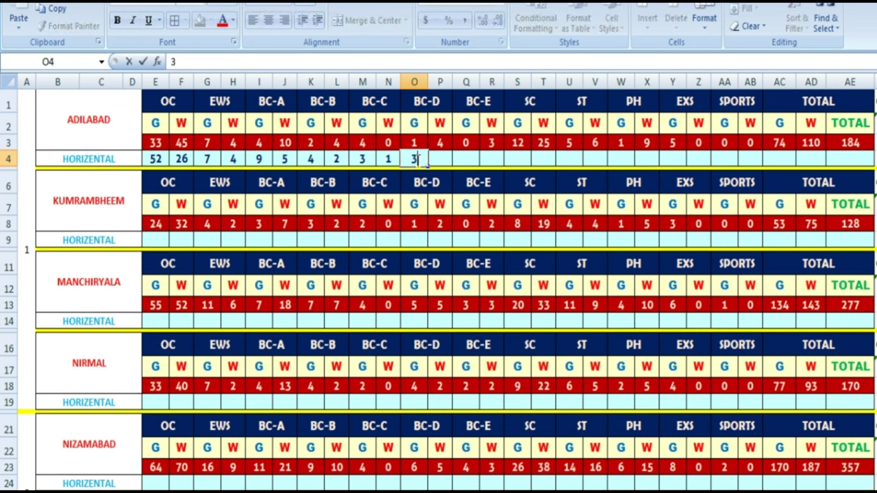
left_click(440, 158)
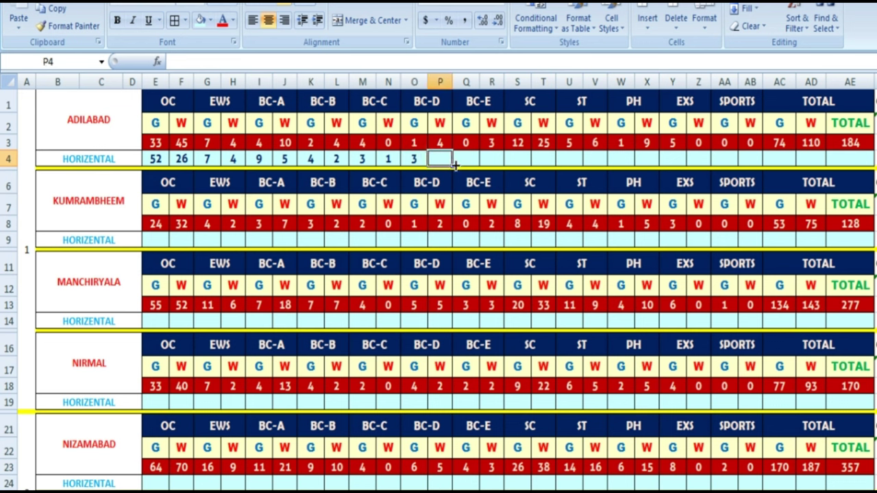
type("2")
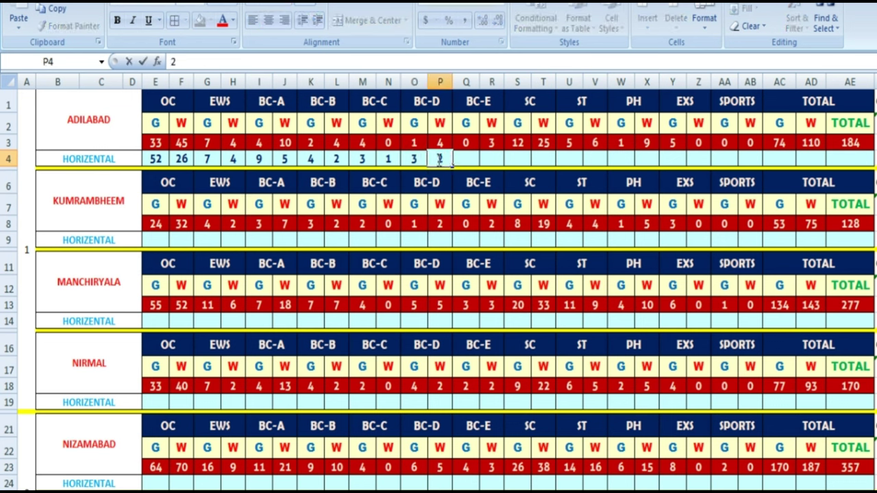